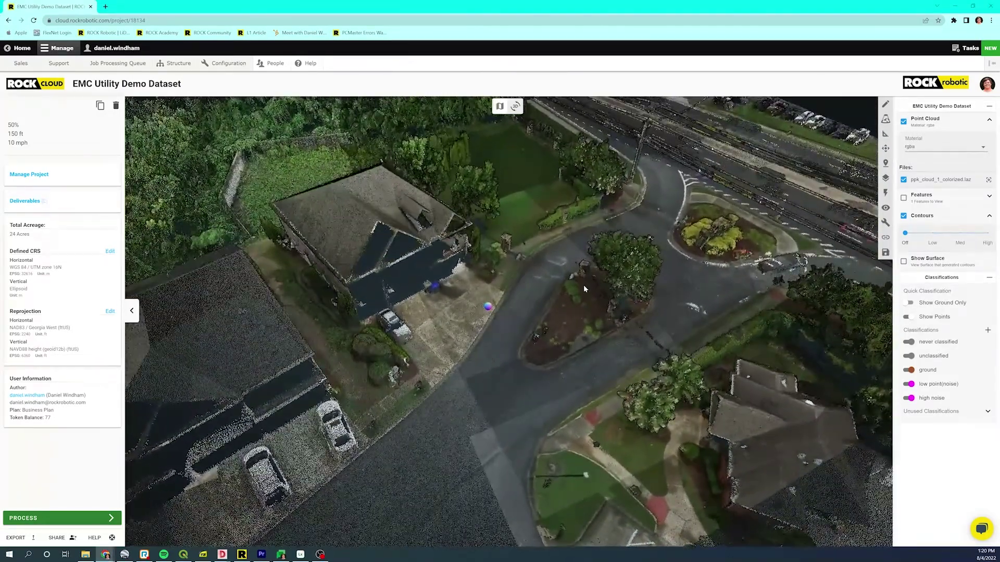
scroll(584, 285, up, 3)
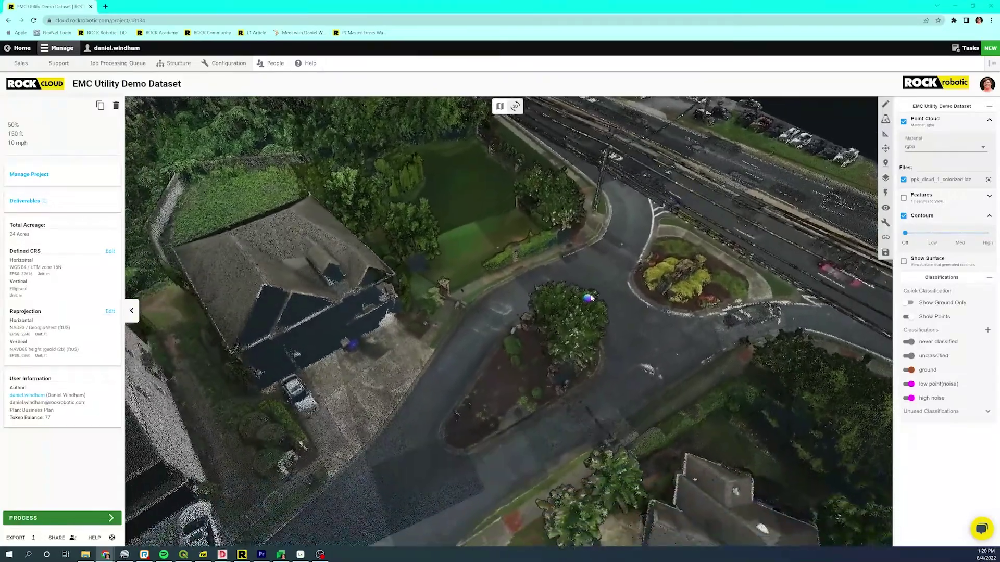
Tilt the view down to look at the houses and intersection from above
drag(588, 298, 618, 254)
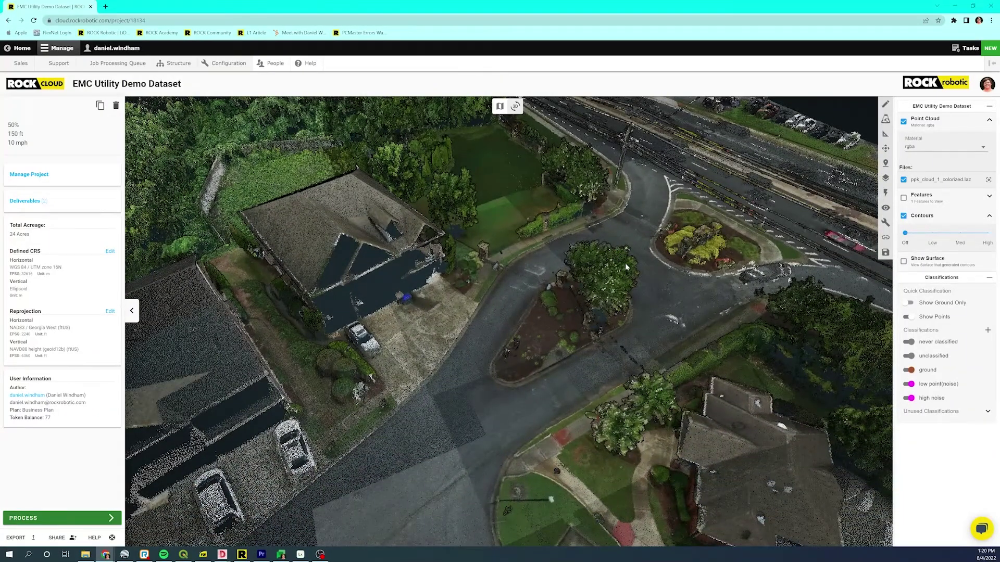
Place Point #1 on the sidewalk near the car and Point #2 at the lawn edge
click(888, 136)
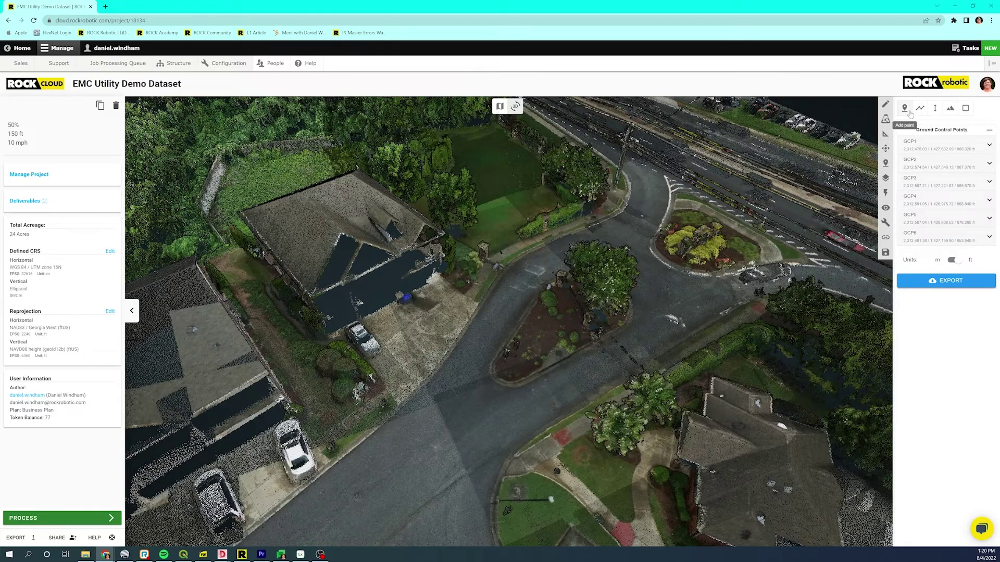
click(909, 112)
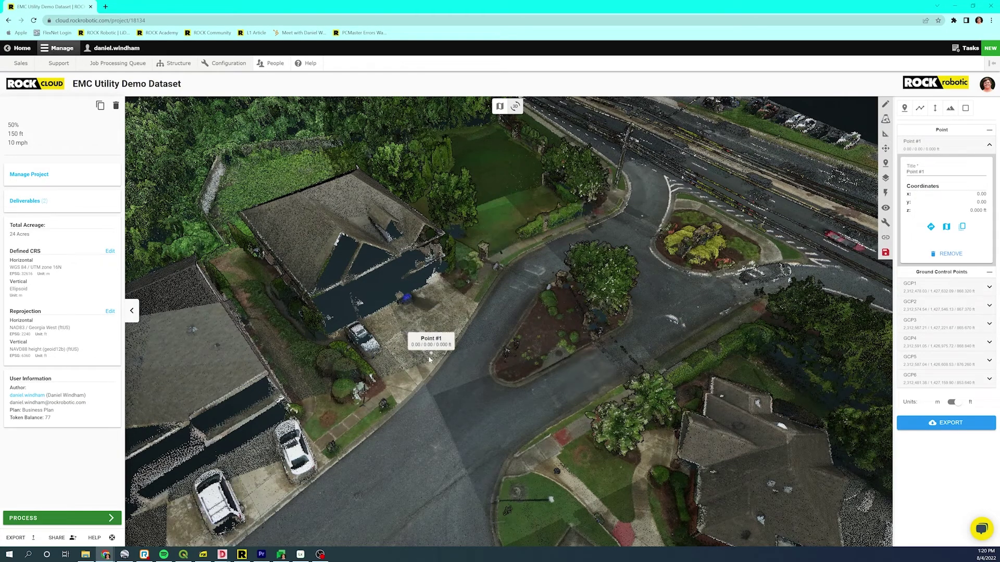
click(396, 404)
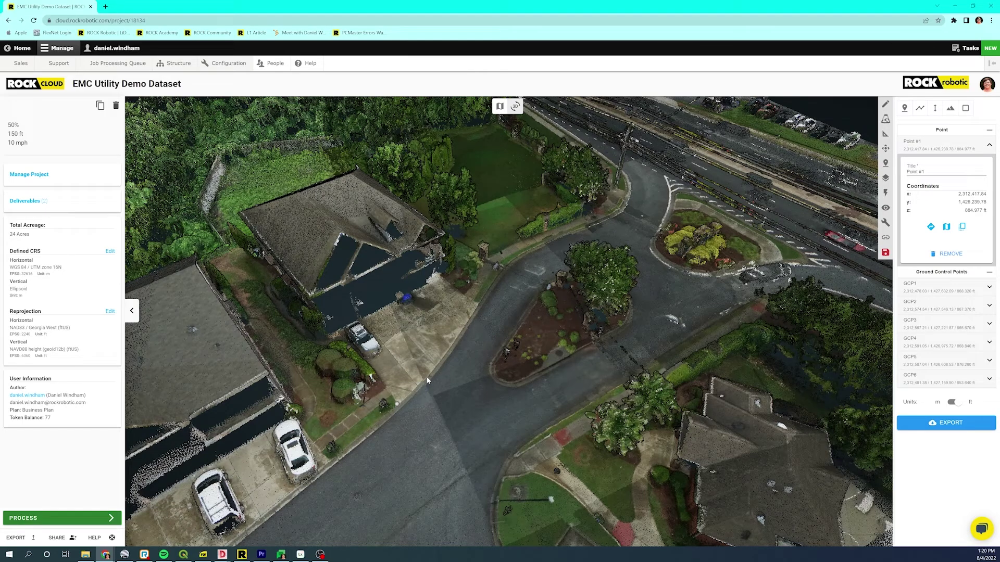
click(904, 108)
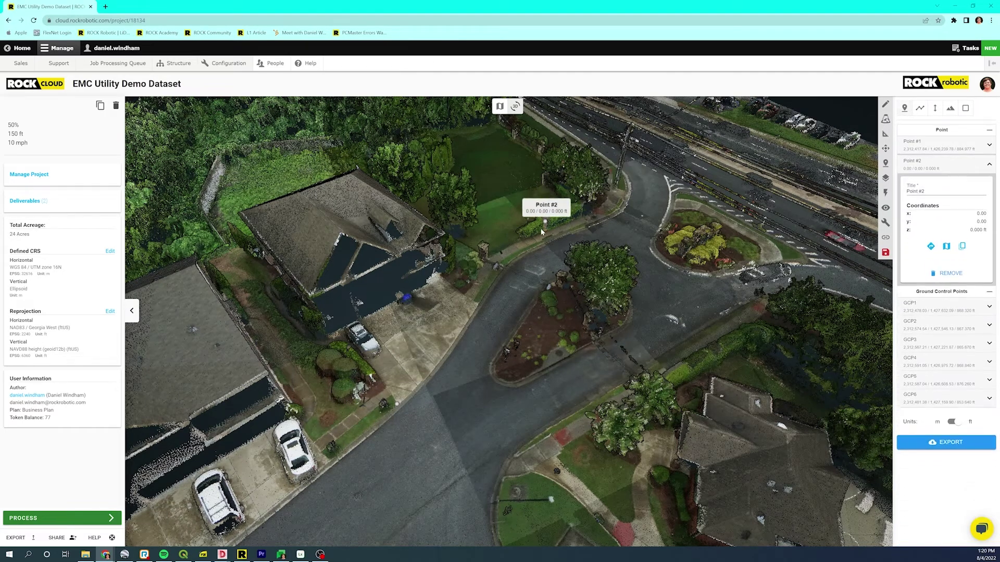
click(478, 304)
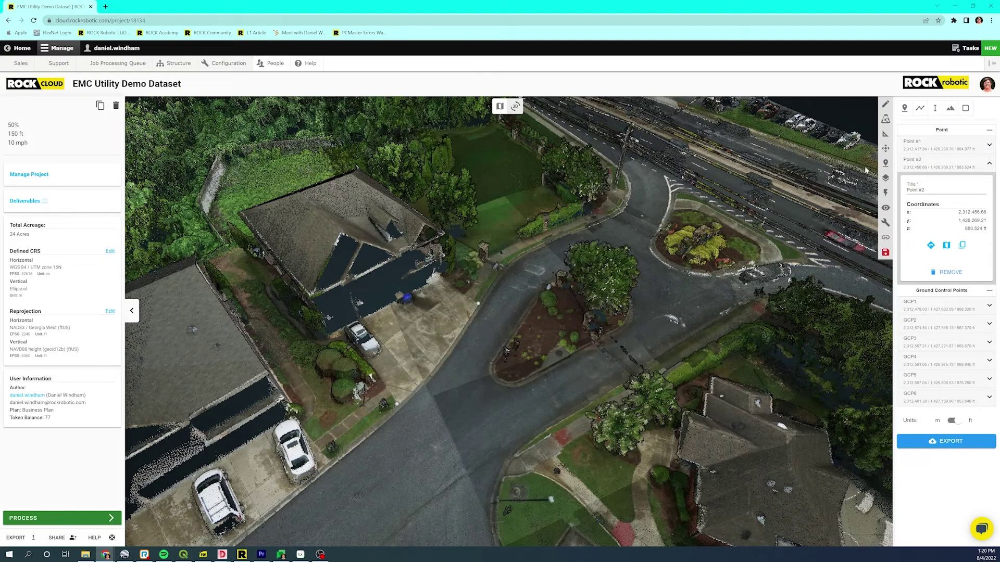
Measure Distance #1, about 21.3 ft, across the driveway beside the parked car
click(922, 109)
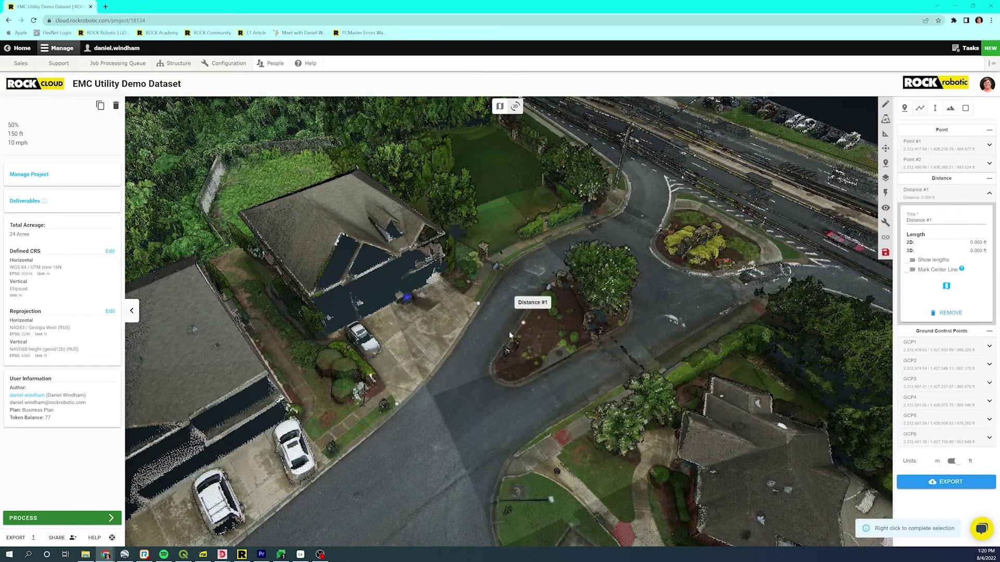
click(383, 347)
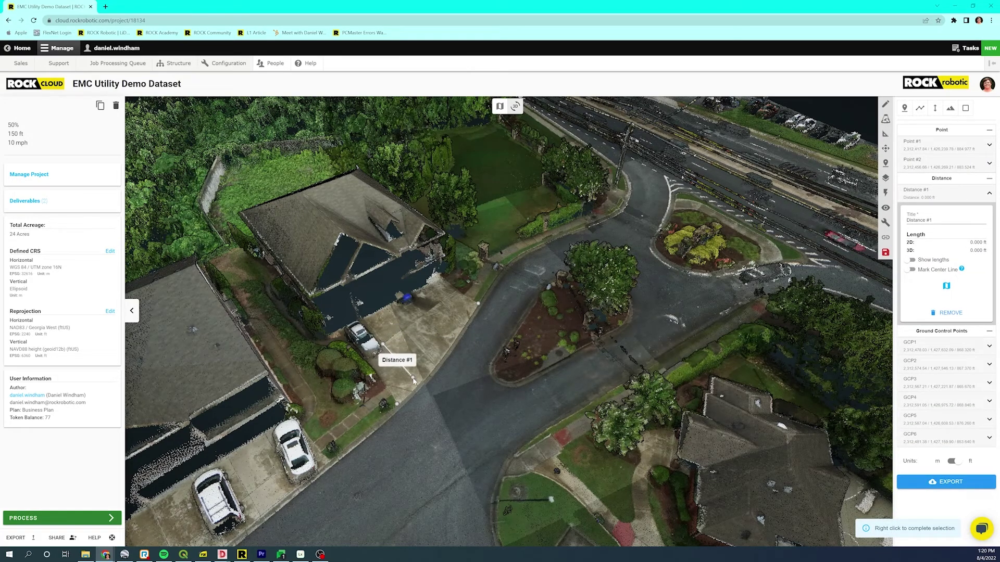
click(418, 388)
right_click(426, 382)
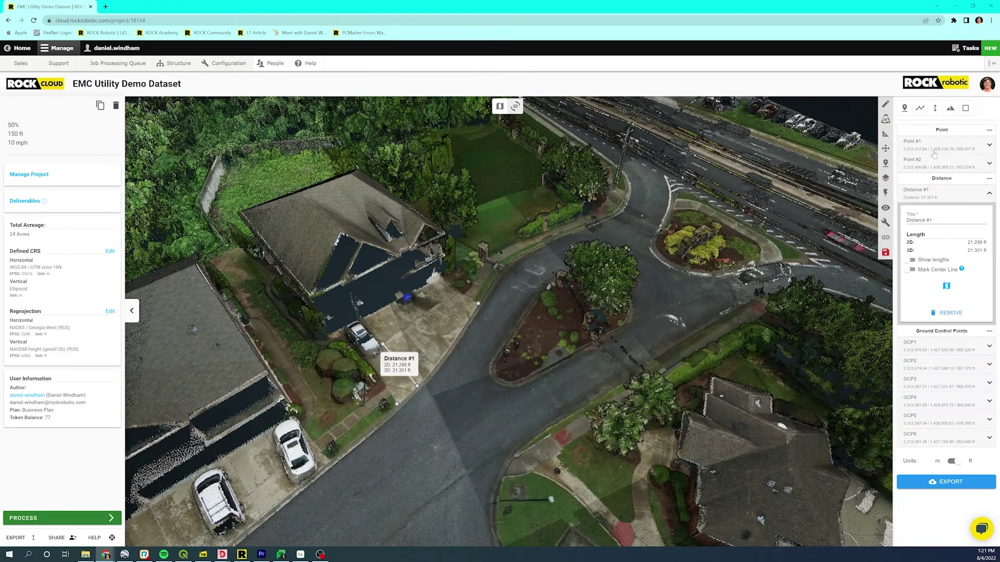
click(965, 108)
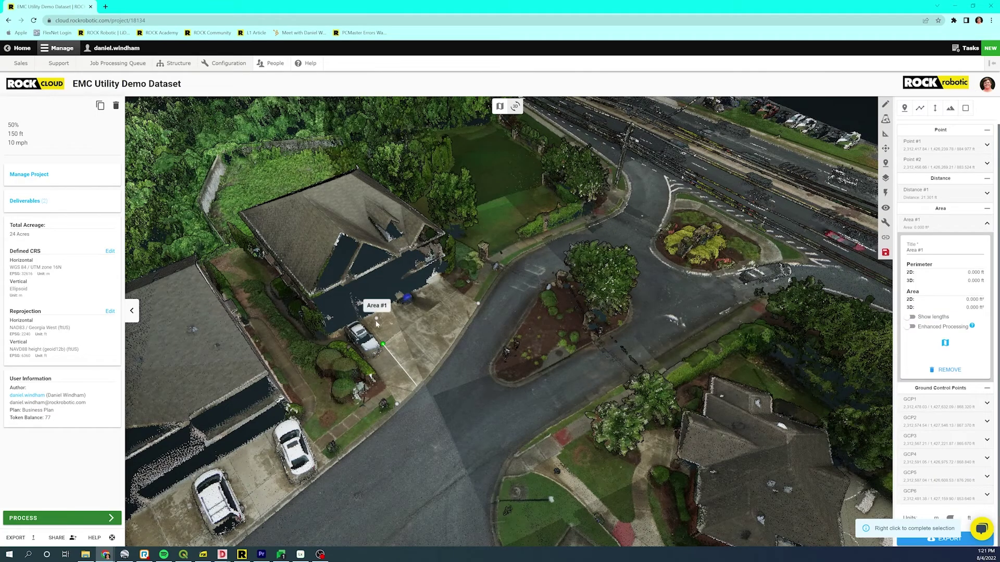
Complete Area #1 (86.691 ft²) along the sidewalk strip, then collapse the GCP and area cards
click(317, 444)
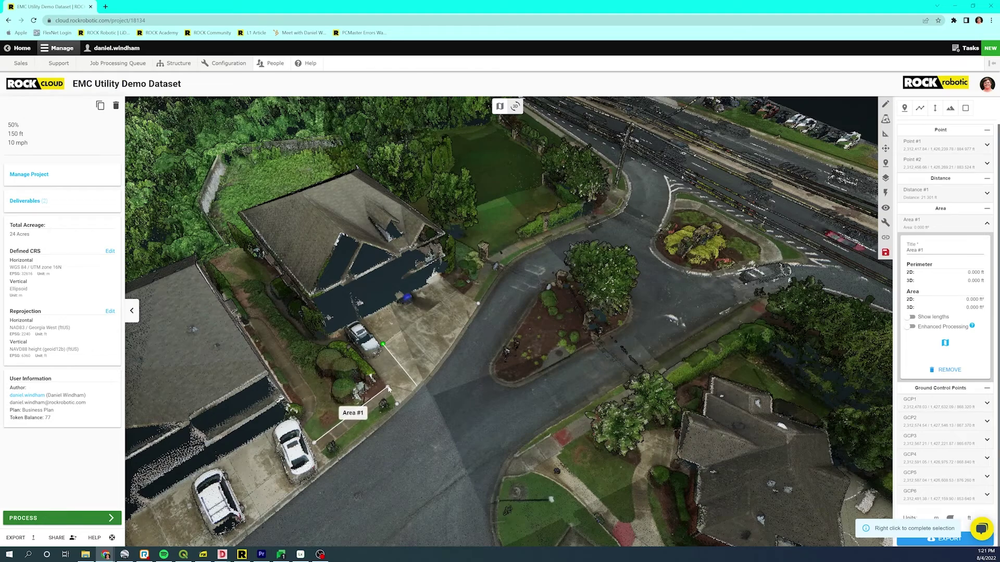
click(388, 388)
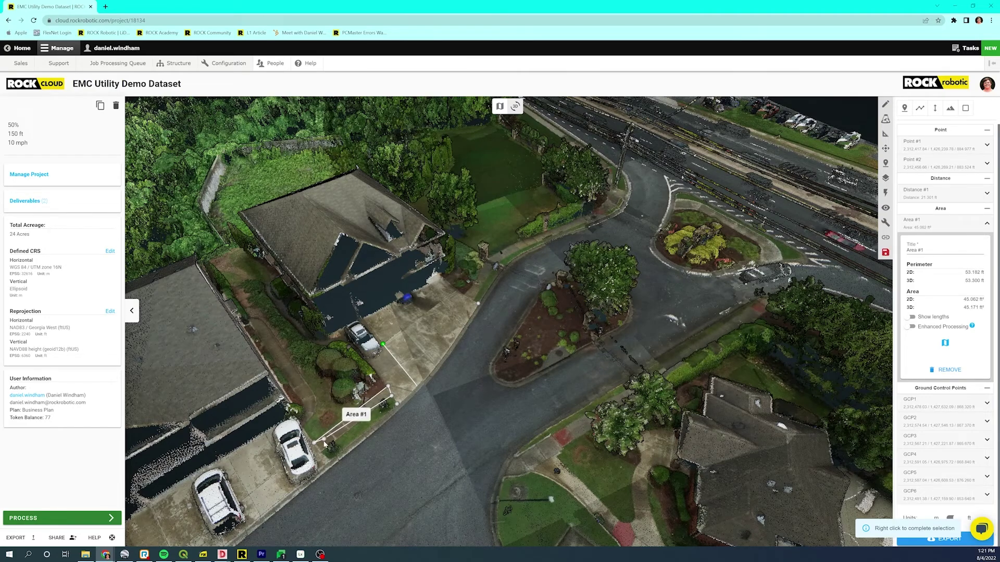
right_click(346, 443)
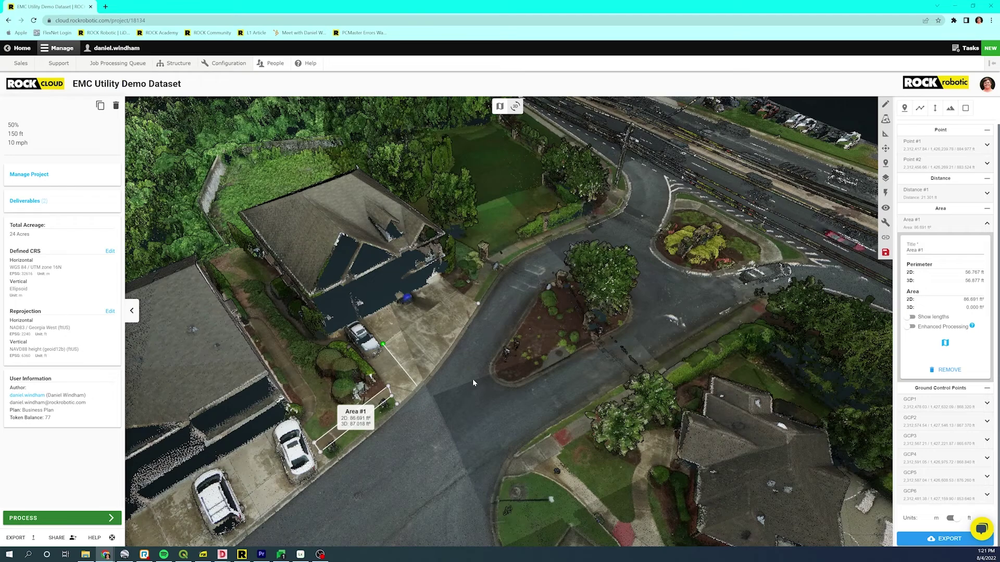
click(990, 389)
click(991, 223)
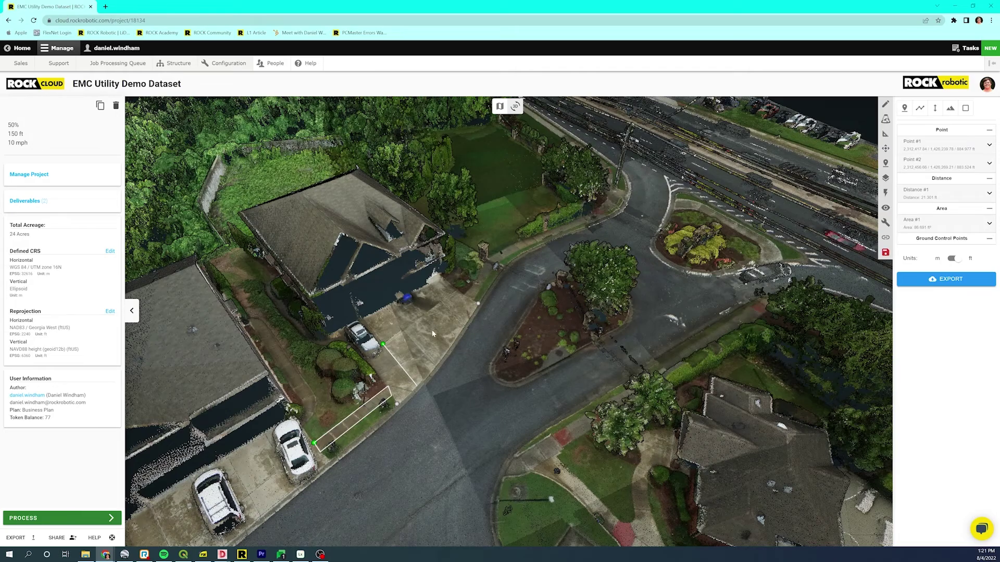
Download the Point, Distance and Area measurements as a DXF file
click(971, 284)
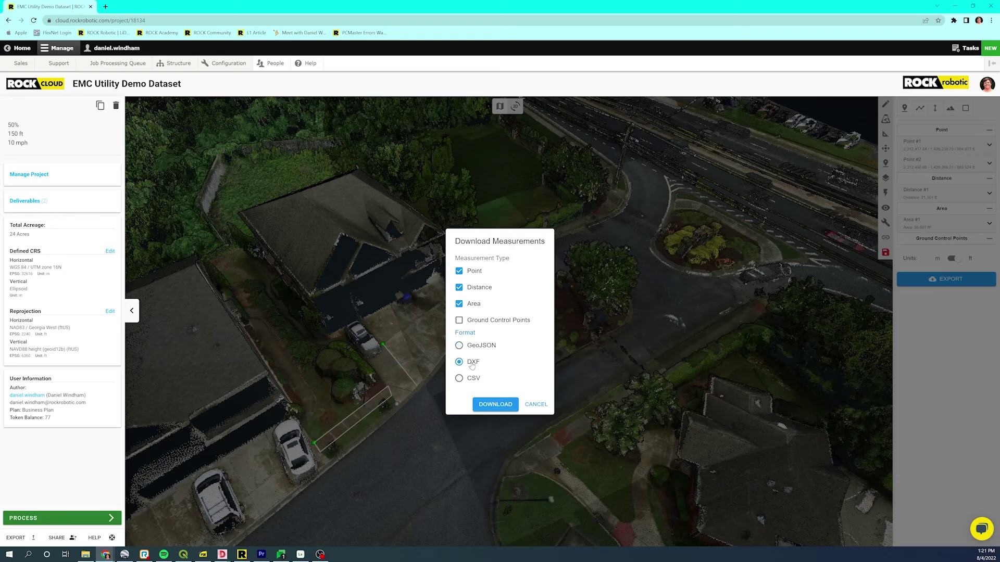
click(492, 405)
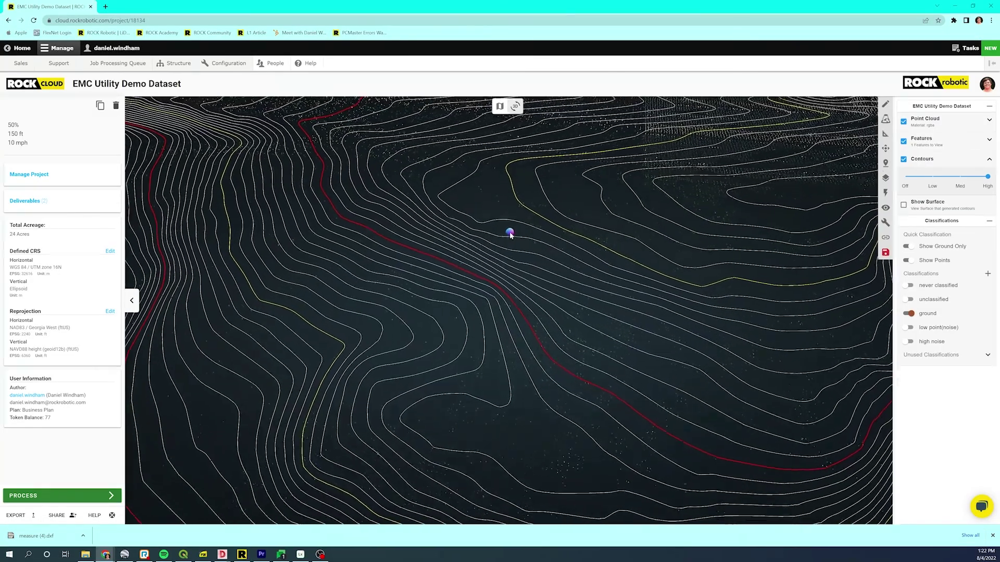
mouse_move(509, 233)
mouse_down()
mouse_move(349, 267)
mouse_move(427, 220)
mouse_up()
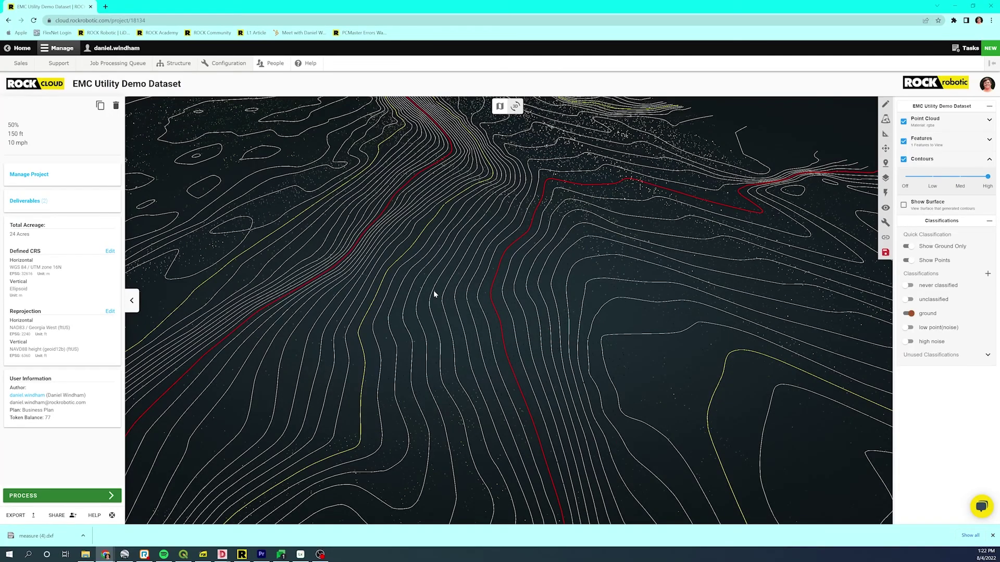
Orbit the contour map to a new tilted angle over the terrain
drag(435, 294, 449, 248)
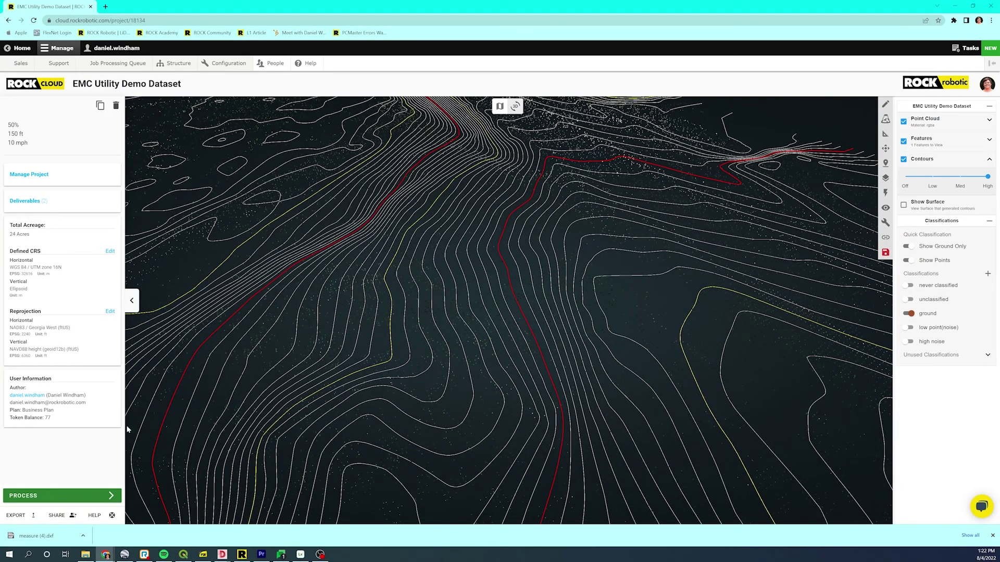
Export a ROCK Surveyor Grid in DXF format with grid size 50
click(24, 518)
click(52, 140)
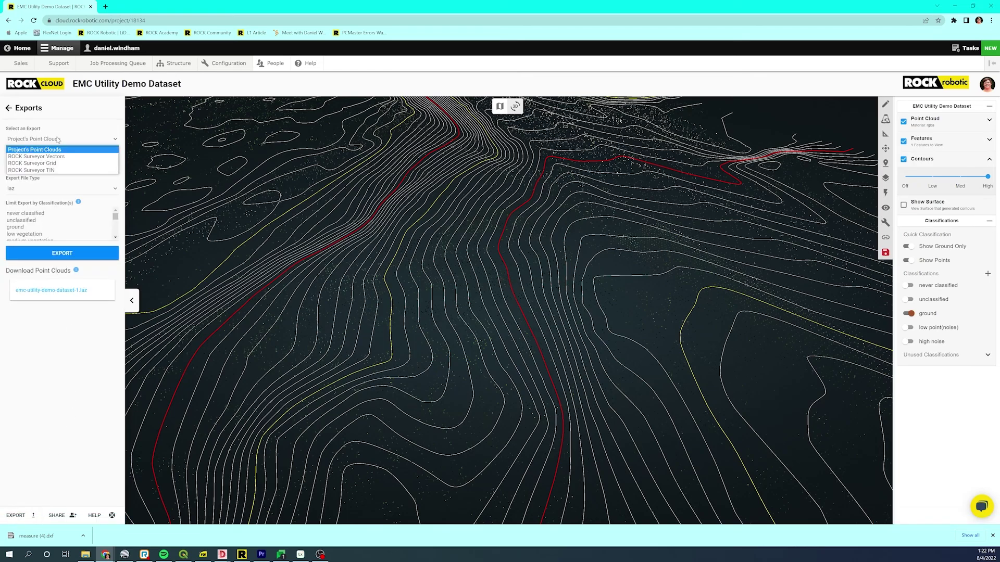
click(52, 166)
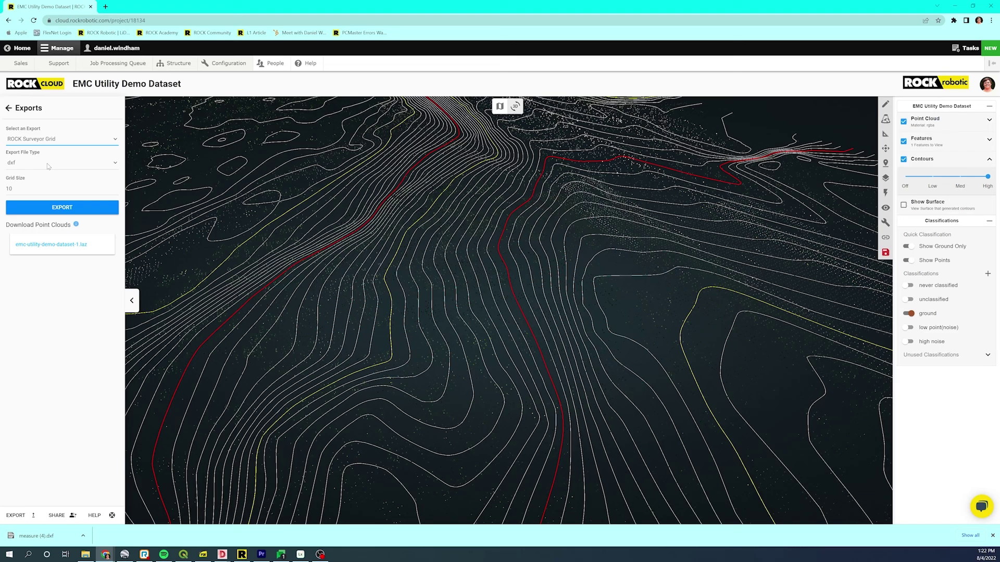
click(39, 191)
double_click(31, 188)
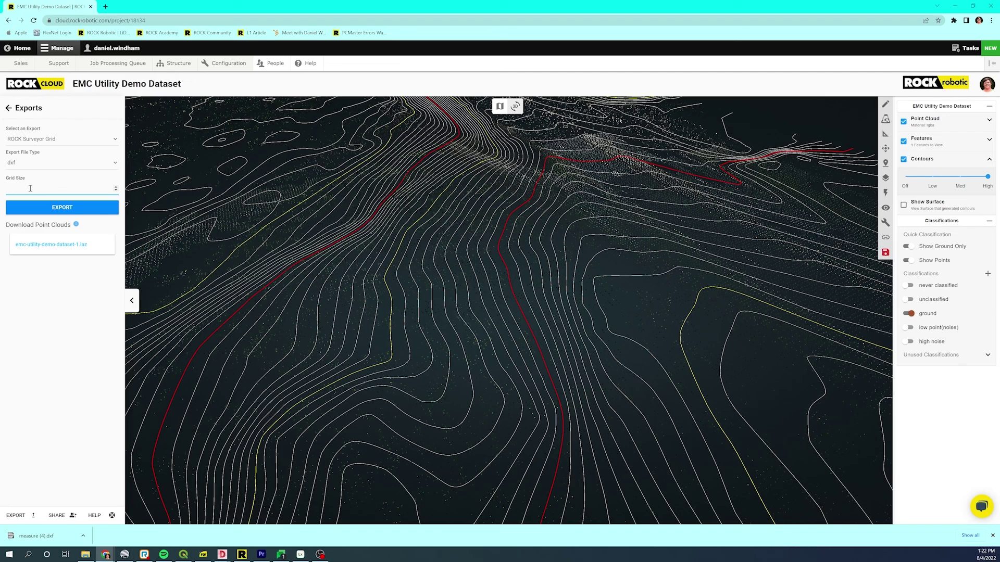
text(50)
key(BackSpace)
key(BackSpace)
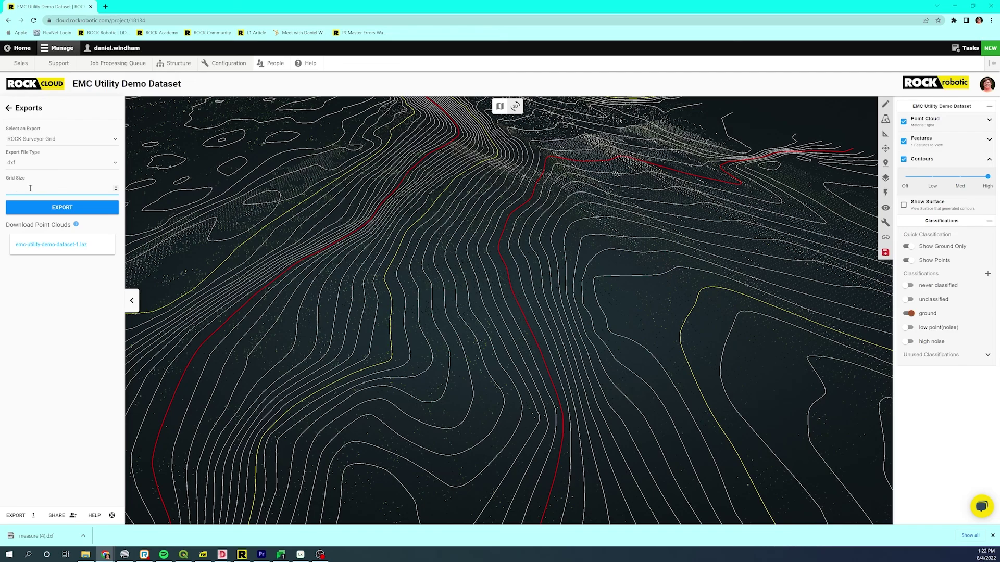
click(62, 207)
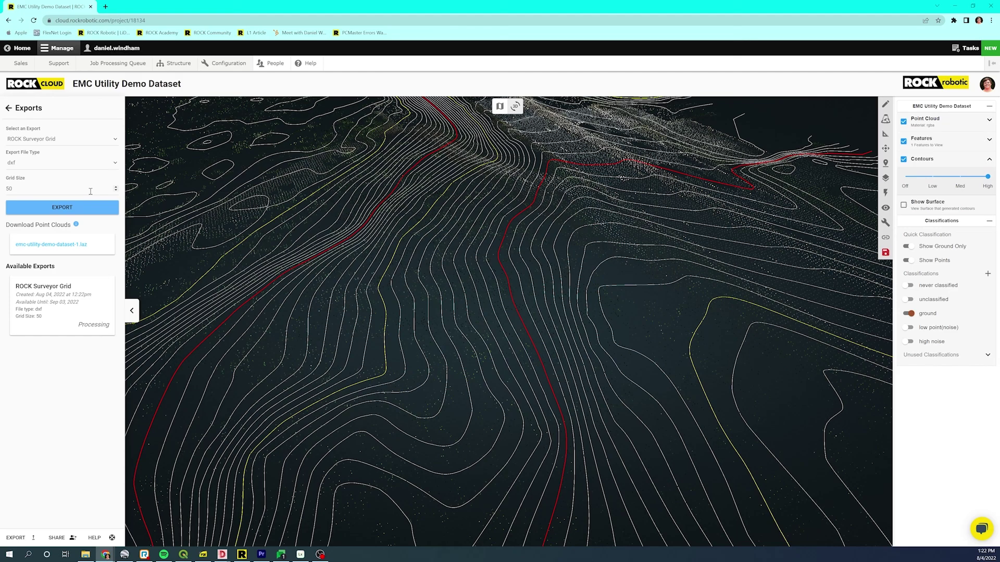